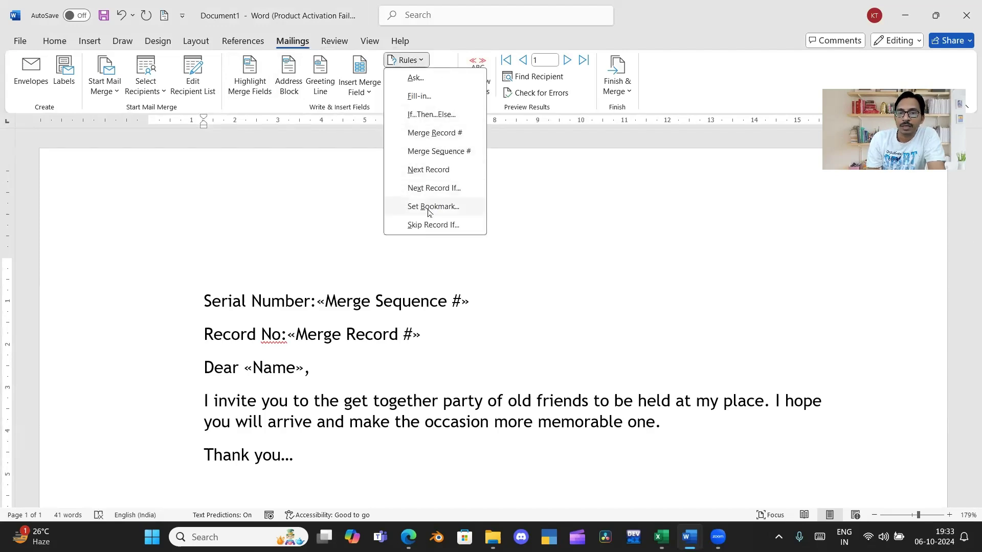
# - Start a Set Bookmark rule on the empty line above the serial number and enter "Date:" as the bookmark name
pyautogui.click(428, 209)
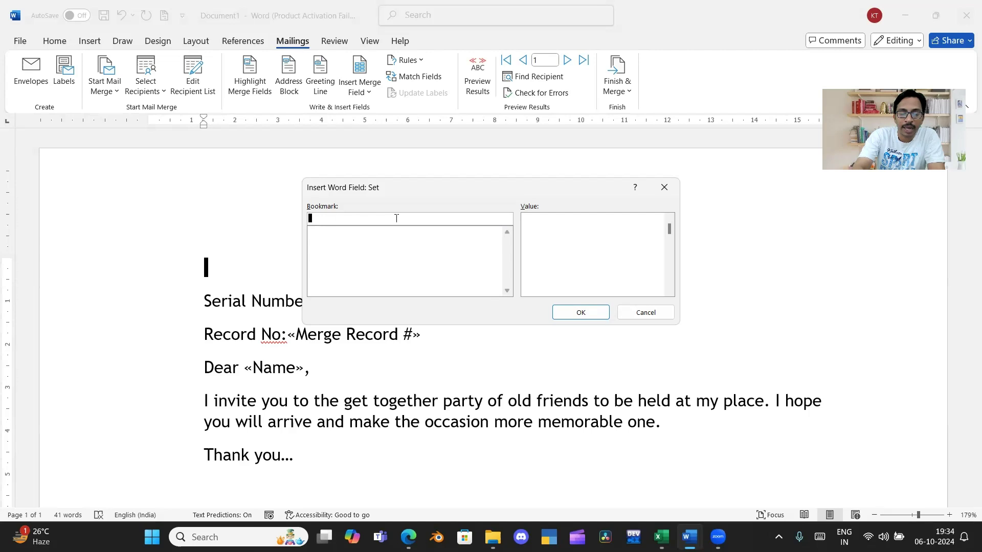
pyautogui.write('Date:')
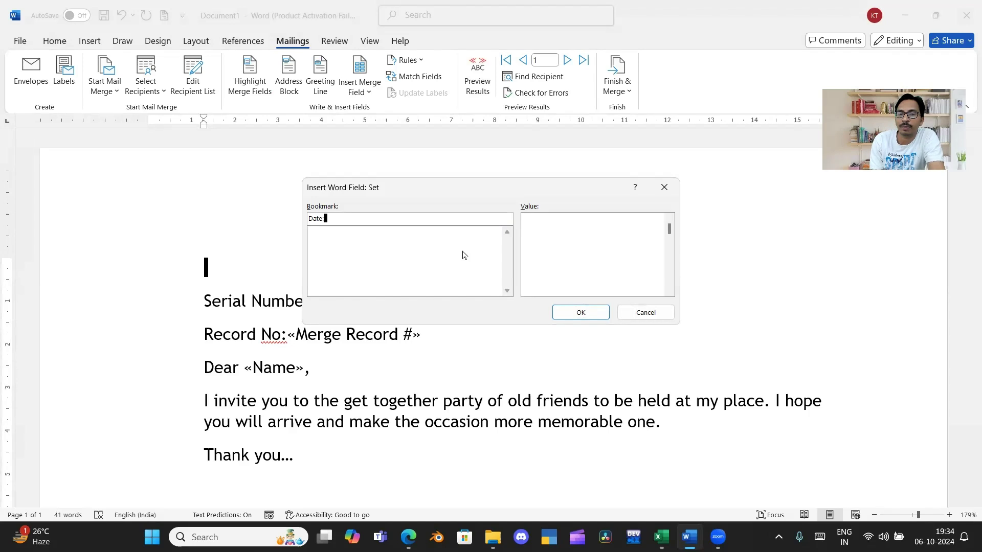
pyautogui.click(529, 233)
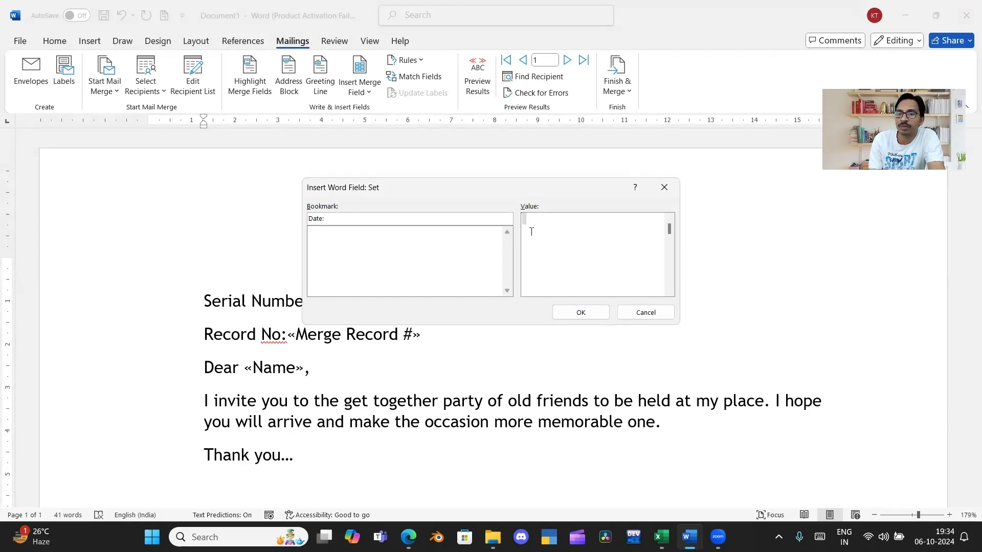
pyautogui.write('0')
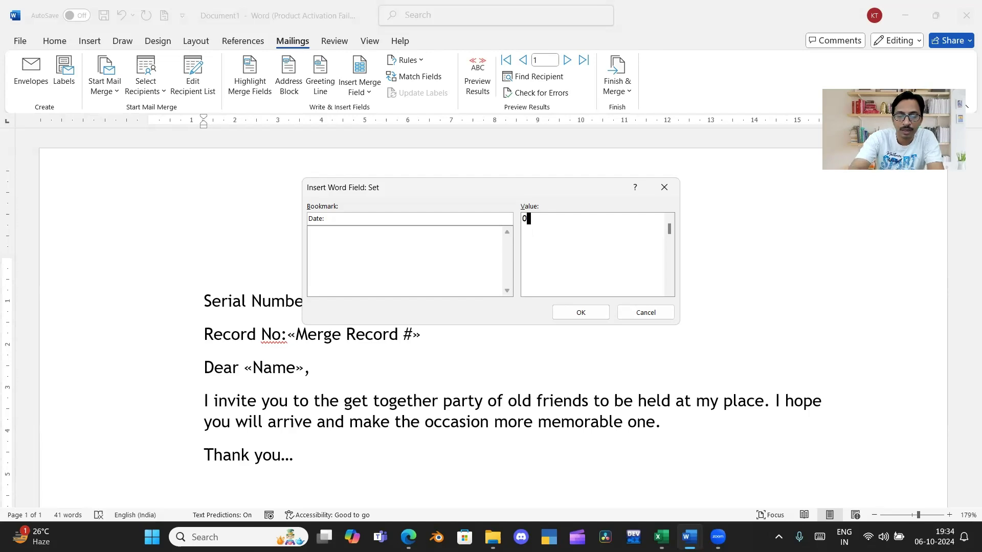
pyautogui.write('6')
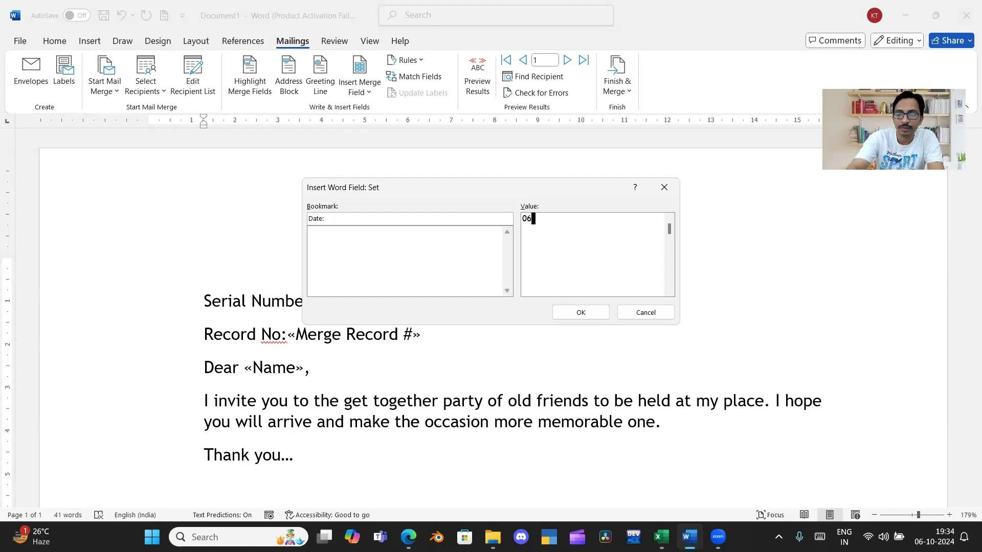
pyautogui.press('BackSpace')
pyautogui.press('BackSpace')
pyautogui.write('01')
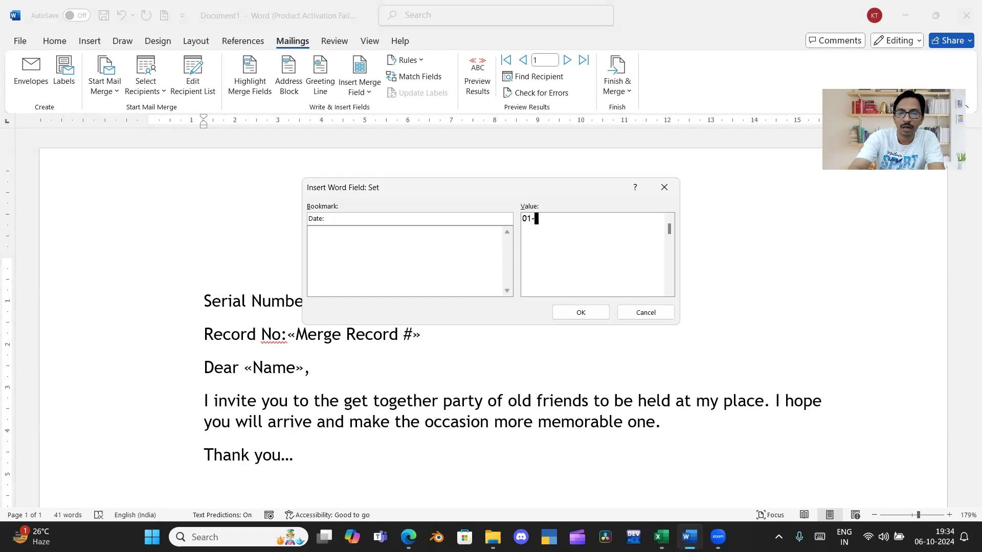
pyautogui.write('-Ja')
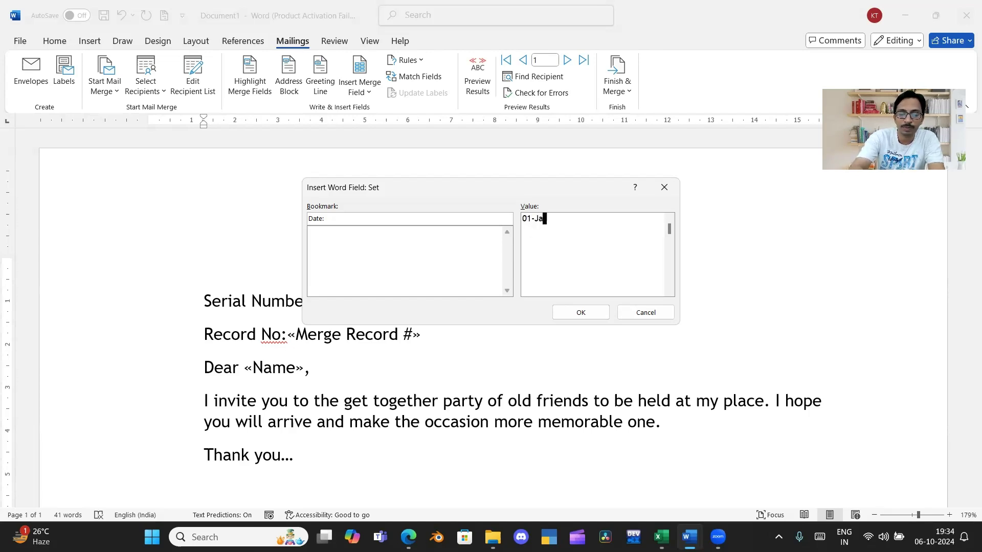
pyautogui.write('n-')
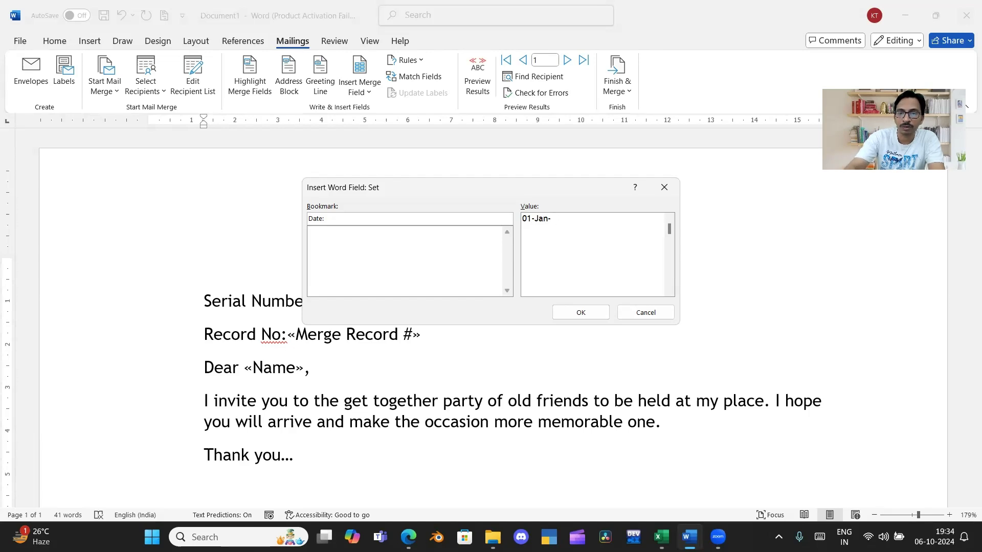
pyautogui.press('BackSpace')
pyautogui.press('BackSpace')
pyautogui.press('BackSpace')
pyautogui.press('BackSpace')
pyautogui.press('BackSpace')
pyautogui.press('BackSpace')
pyautogui.press('BackSpace')
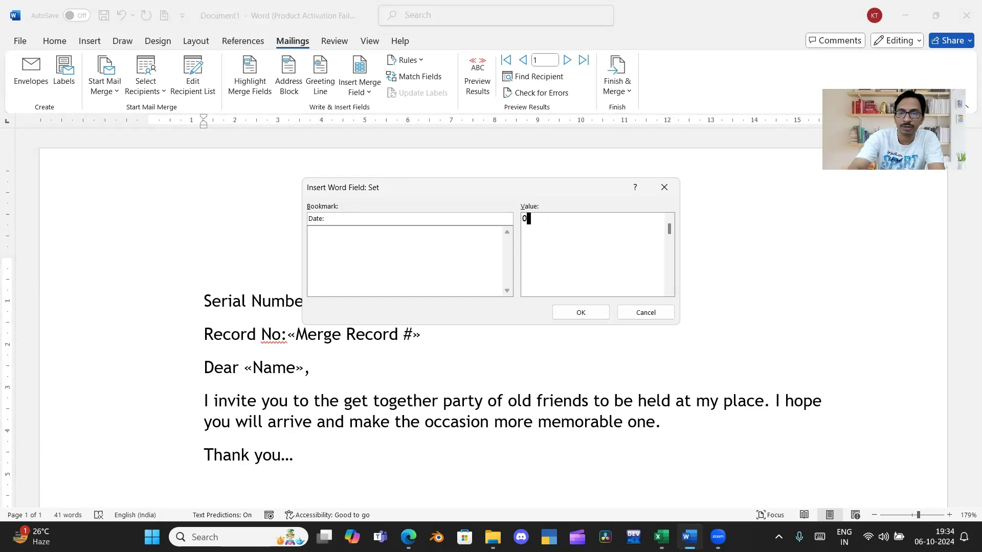
# - Set the bookmark's value to "1st January." and try to confirm it with the bookmark name "New Year"
pyautogui.write('1st January')
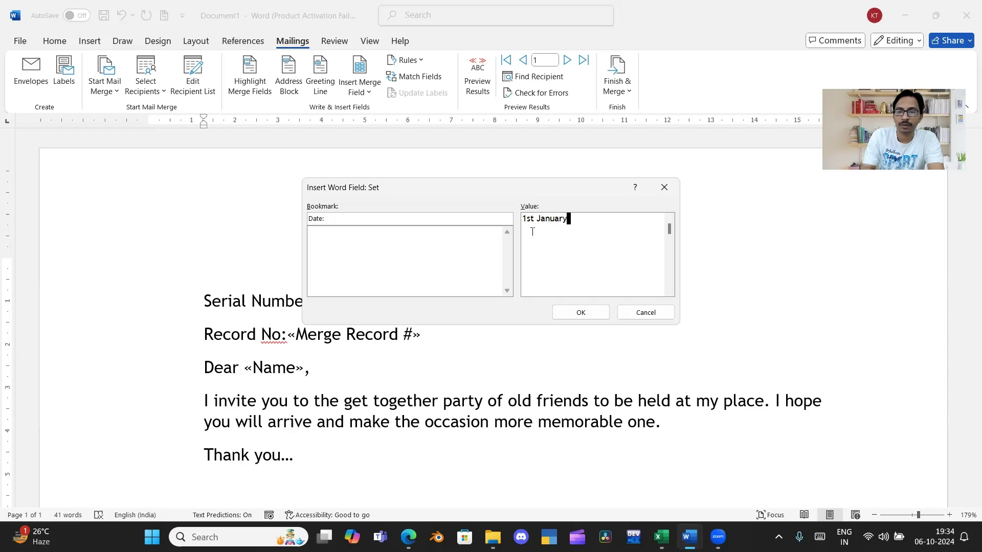
pyautogui.moveTo(339, 221); pyautogui.dragTo(305, 218)
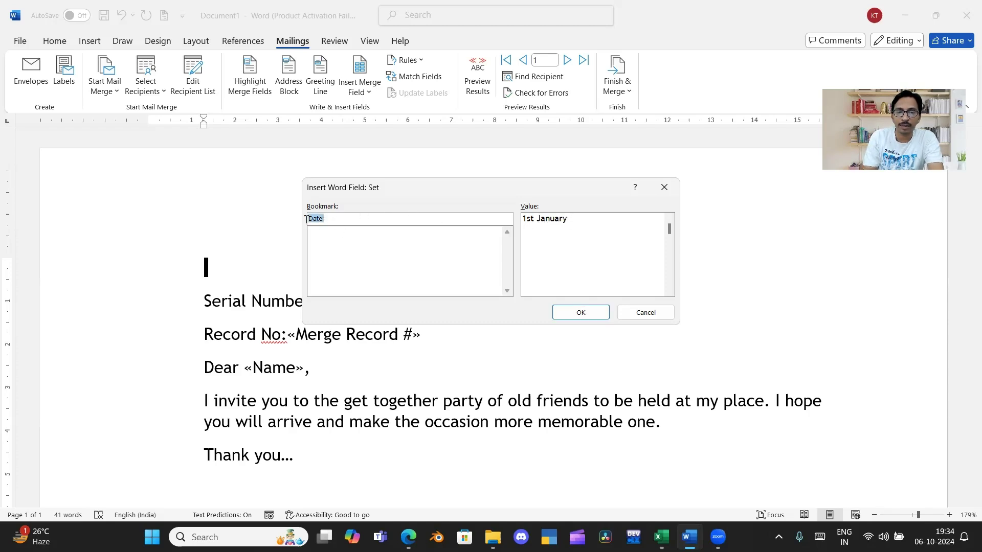
pyautogui.press('BackSpace')
pyautogui.write('New Year')
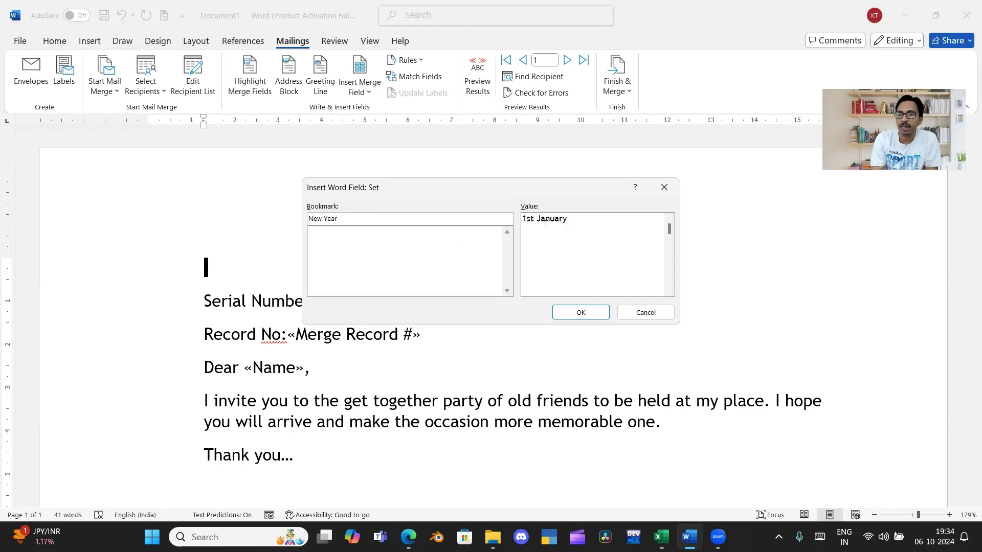
pyautogui.click(574, 219)
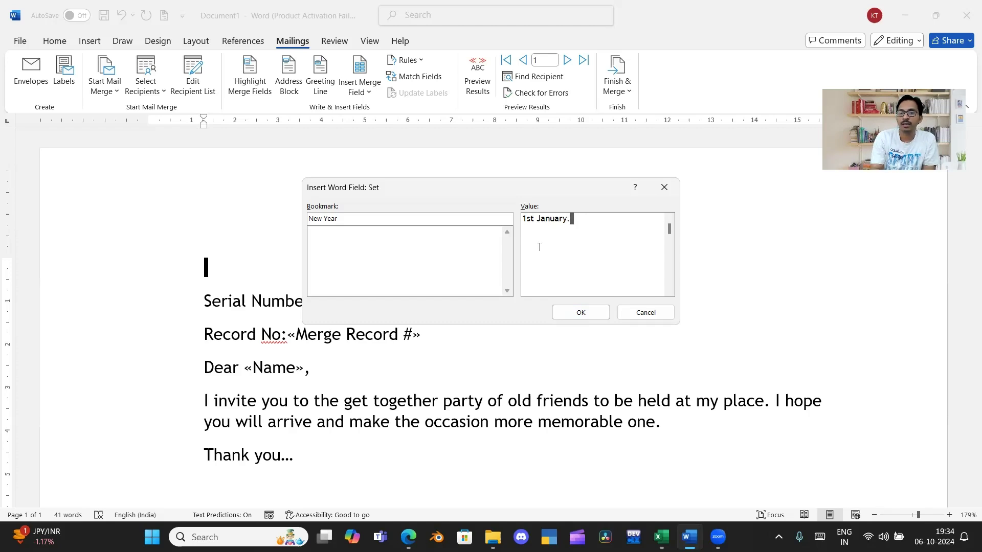
pyautogui.click(575, 314)
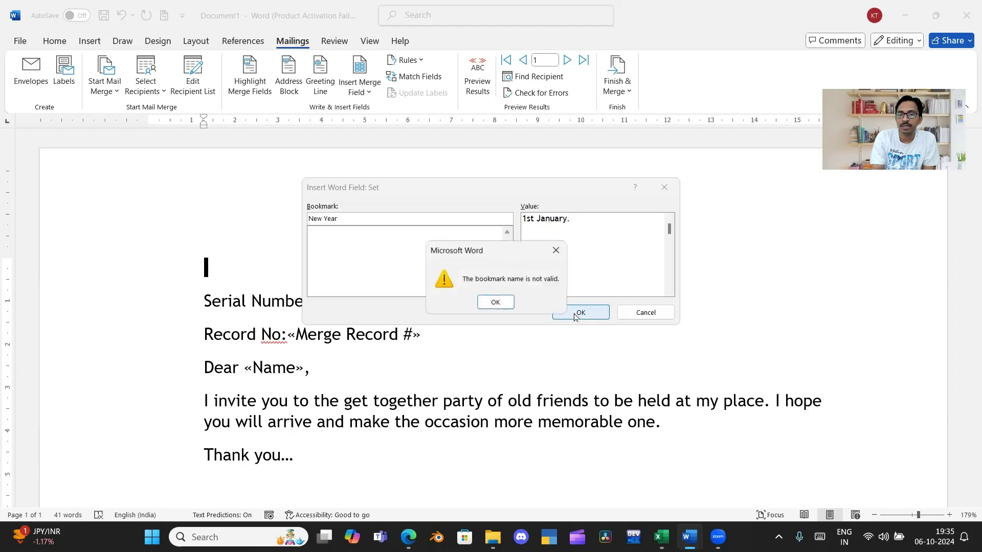
pyautogui.click(493, 302)
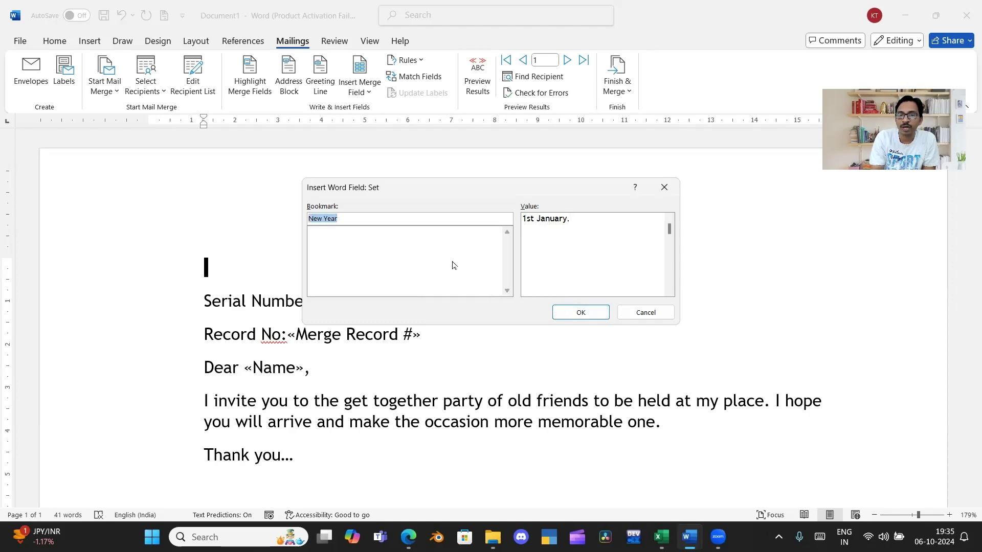
# - Remove the space from the bookmark name so it reads NewYear, and insert the bookmark field
pyautogui.click(333, 222)
pyautogui.press('BackSpace')
pyautogui.click(581, 312)
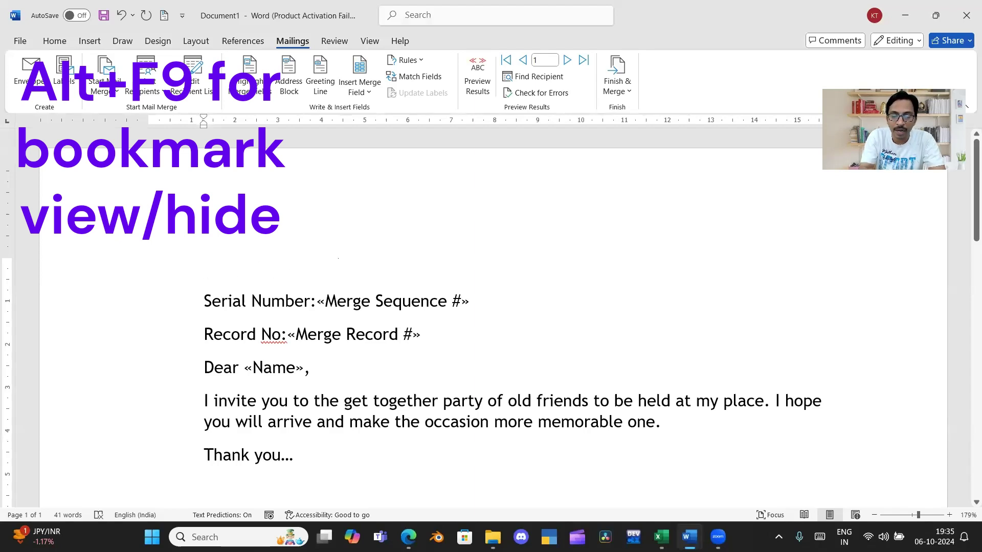
# - Display the document's field codes to check the inserted bookmark field, and hide them again
pyautogui.hotkey('alt', 'F9')
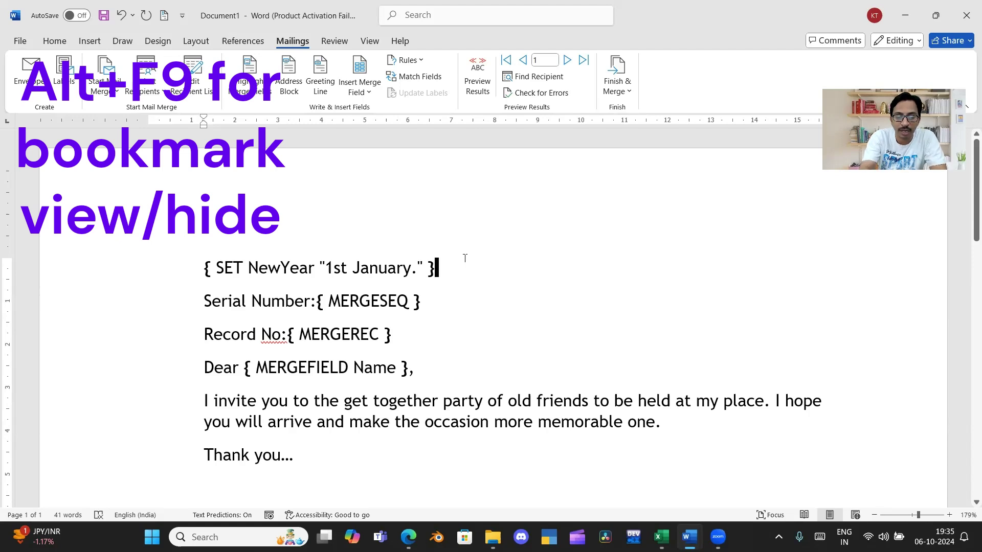
pyautogui.hotkey('alt', 'F9')
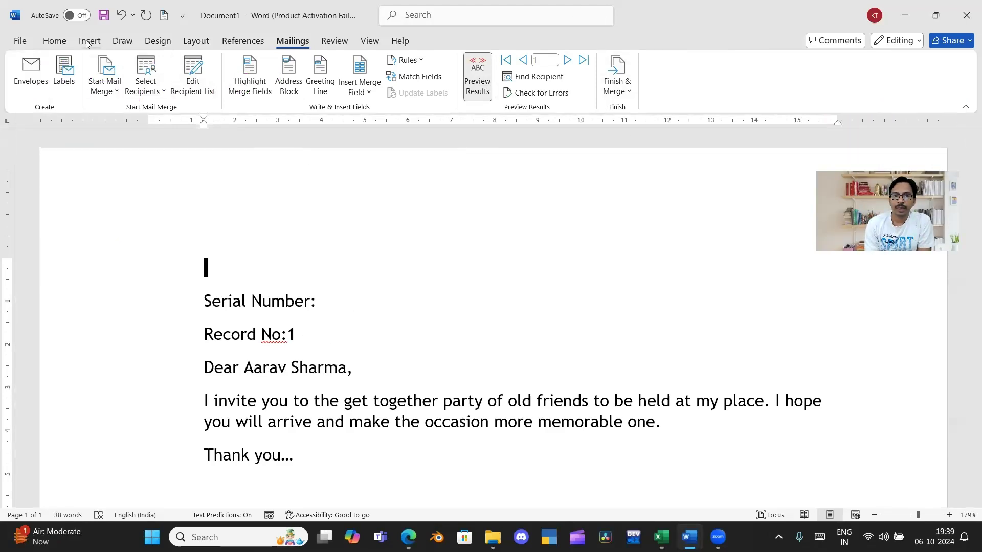
# - Insert a Ref field from the Links and References category above the serial number, pointing to the NewYear bookmark
pyautogui.click(89, 41)
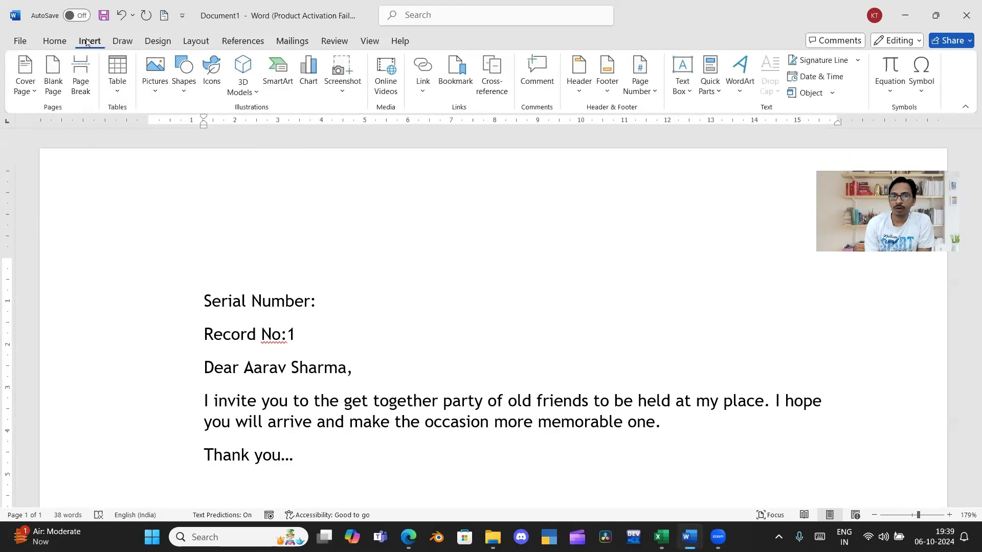
pyautogui.click(711, 82)
pyautogui.click(731, 149)
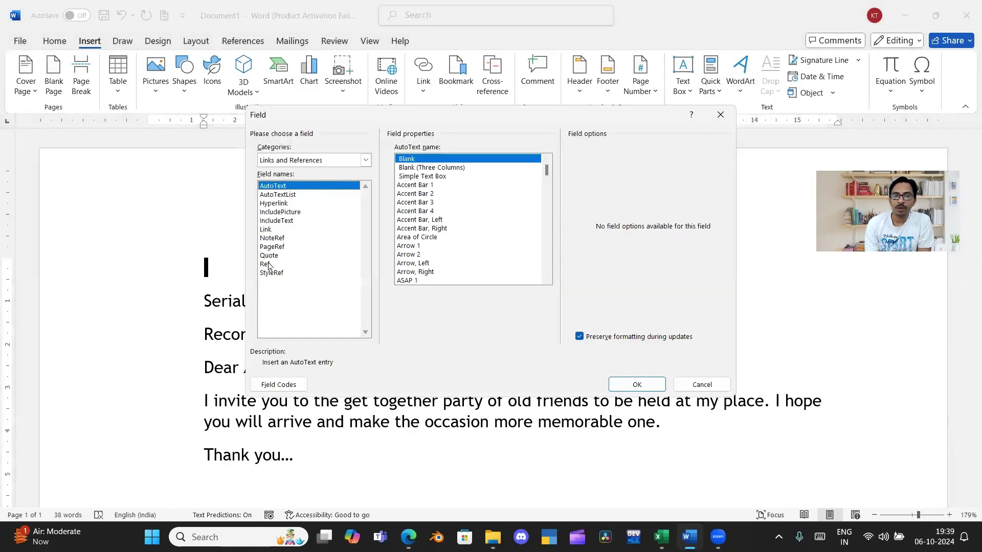
pyautogui.click(316, 161)
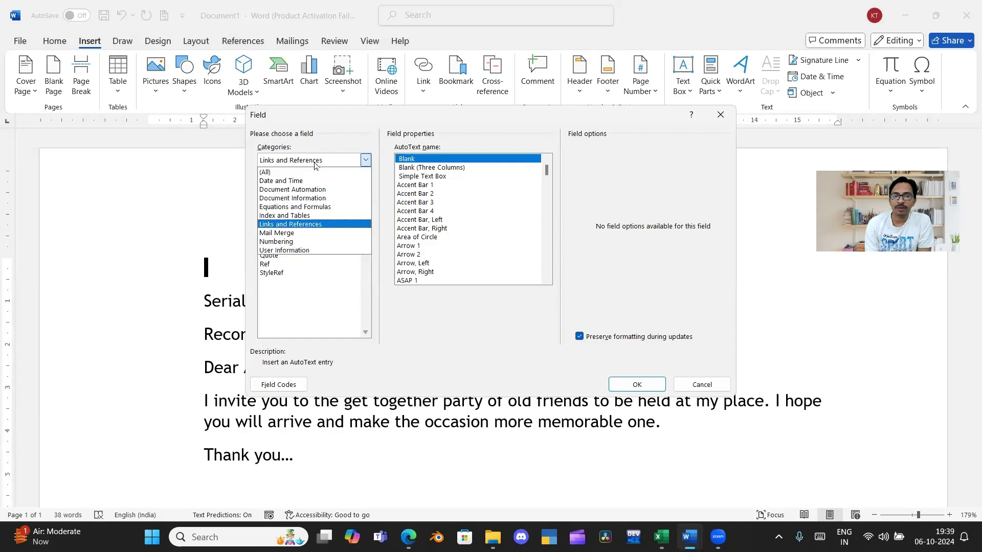
pyautogui.click(299, 225)
pyautogui.click(267, 263)
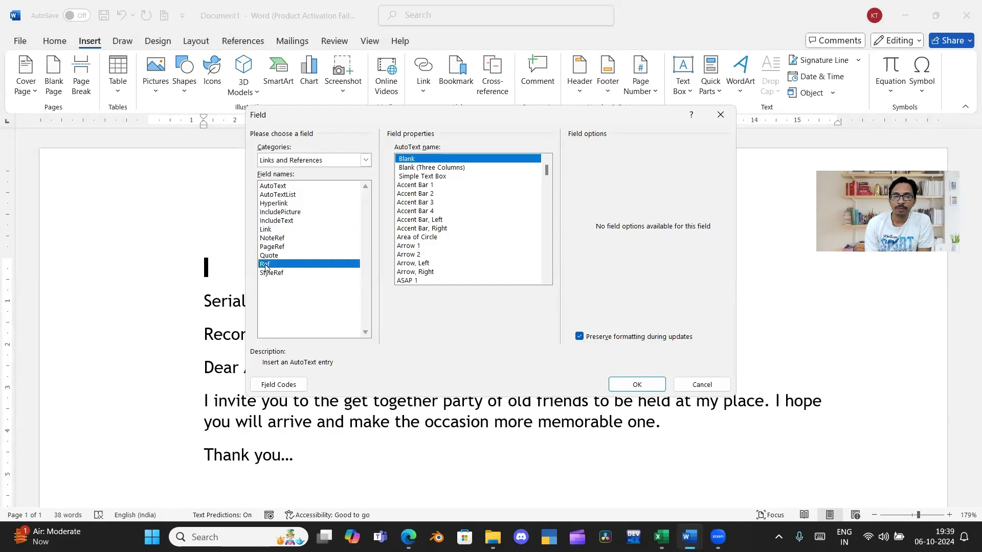
pyautogui.click(410, 168)
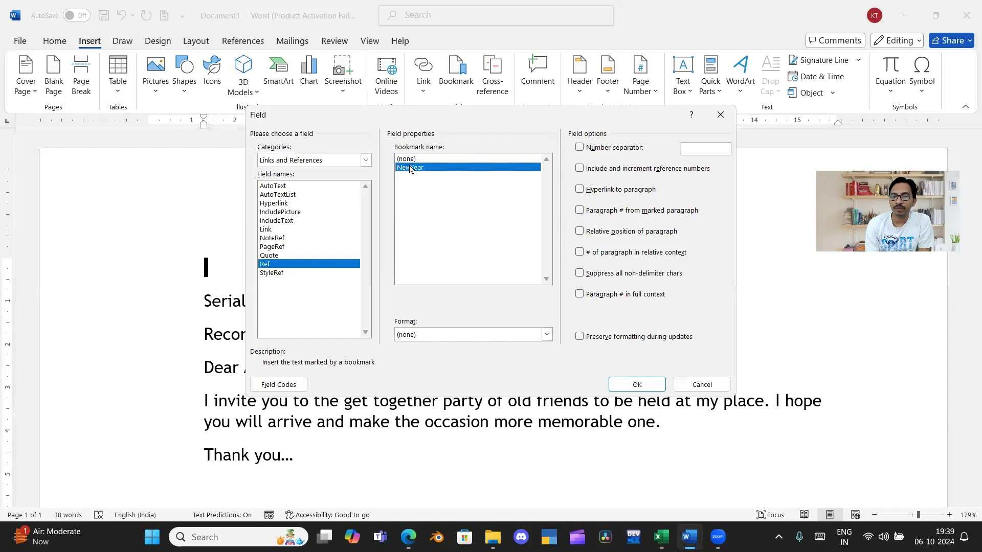
pyautogui.doubleClick(411, 168)
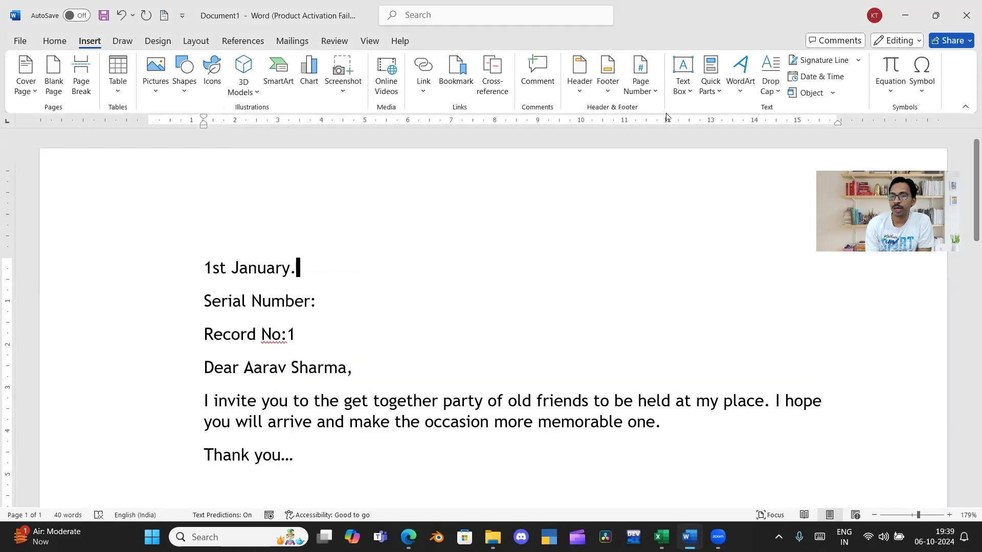
# - Turn off the merge results preview and step through the recipient records up to record 7
pyautogui.click(292, 41)
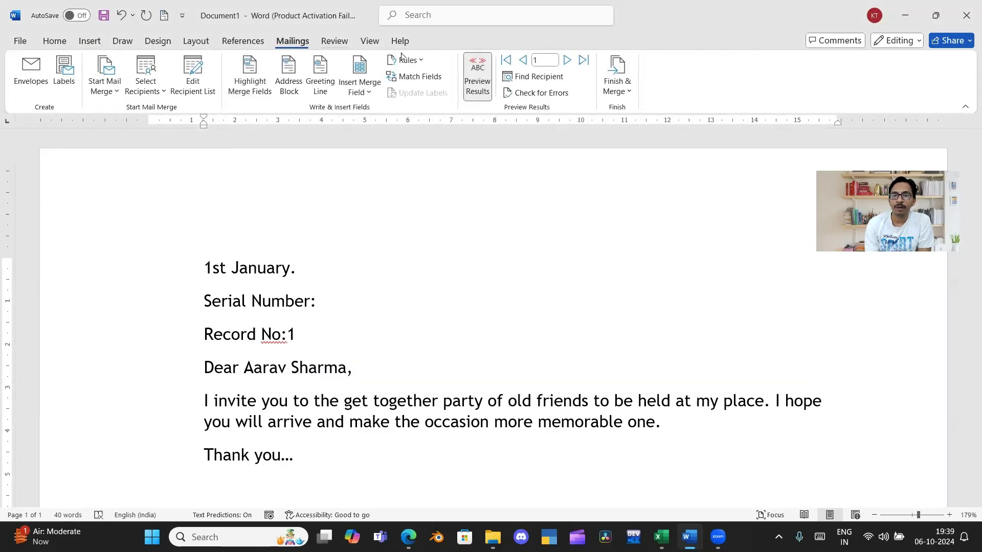
pyautogui.click(470, 77)
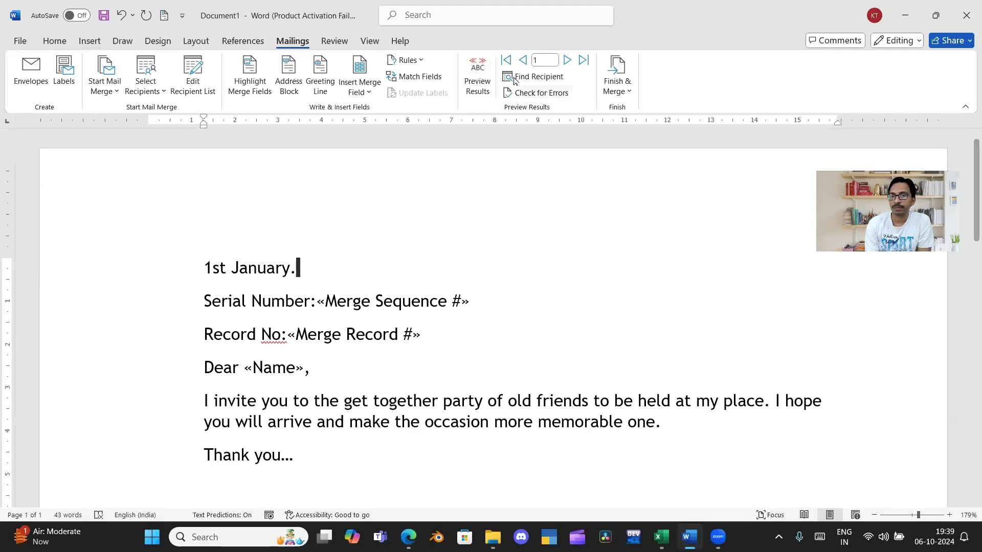
pyautogui.click(567, 60)
pyautogui.click(567, 60)
pyautogui.click(567, 60)
pyautogui.click(567, 60)
pyautogui.click(568, 60)
pyautogui.click(567, 60)
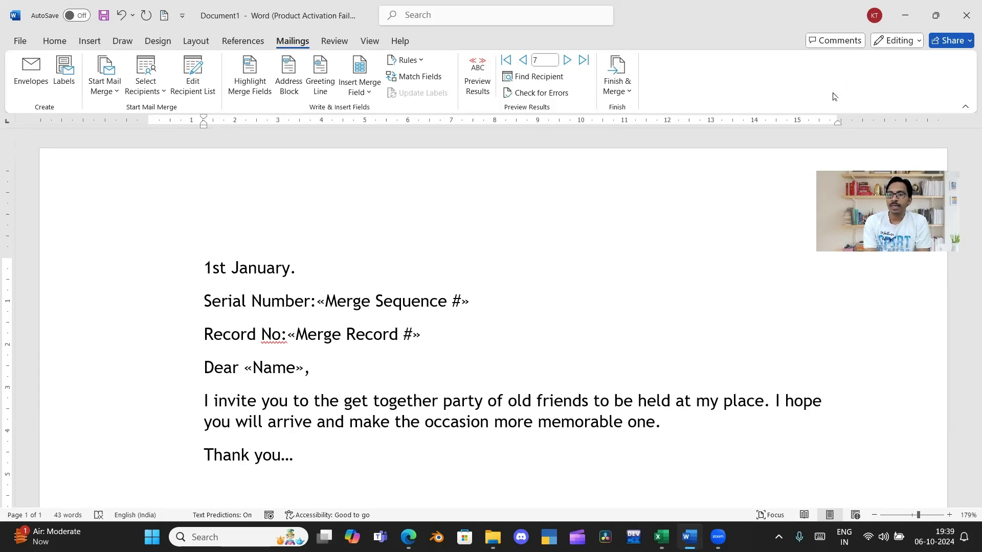
pyautogui.click(959, 20)
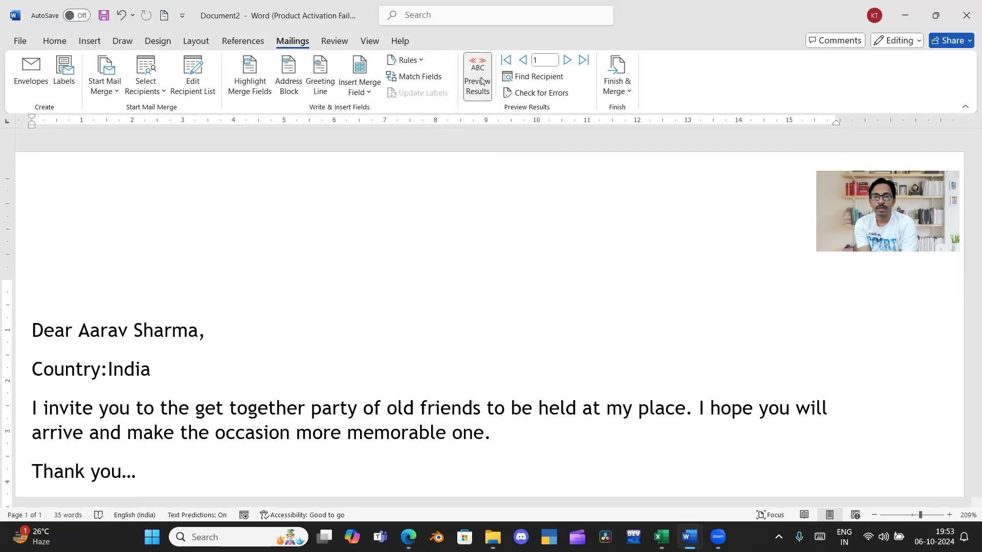
# - Turn off the results preview in the second letter and clear the line above the greeting, leaving it empty
pyautogui.click(478, 80)
pyautogui.moveTo(197, 291); pyautogui.dragTo(30, 283)
pyautogui.press('Delete')
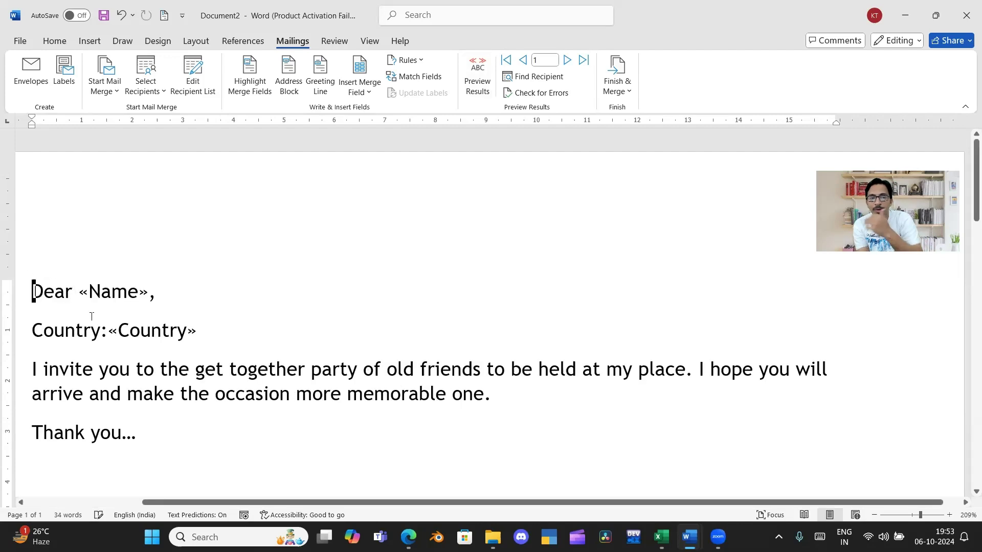
pyautogui.press('Return')
pyautogui.press('Up')
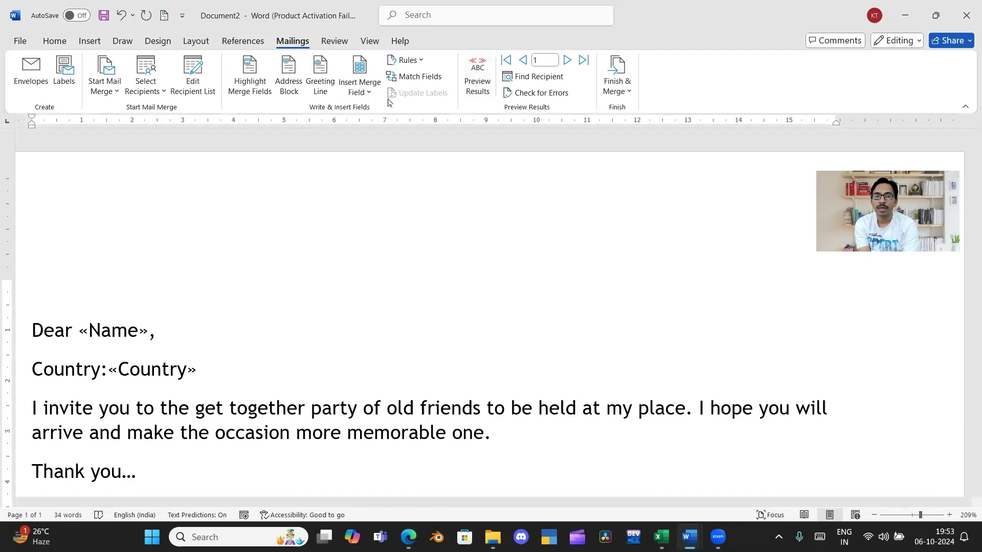
# - Insert a Skip Record If rule above the greeting that skips records whose Country is equal to USA
pyautogui.click(421, 62)
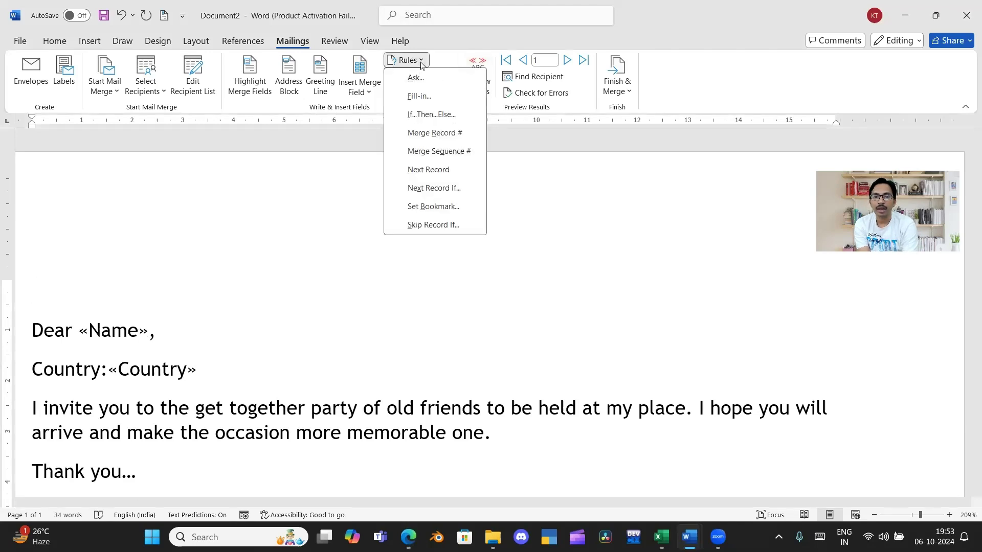
pyautogui.click(434, 225)
pyautogui.click(424, 232)
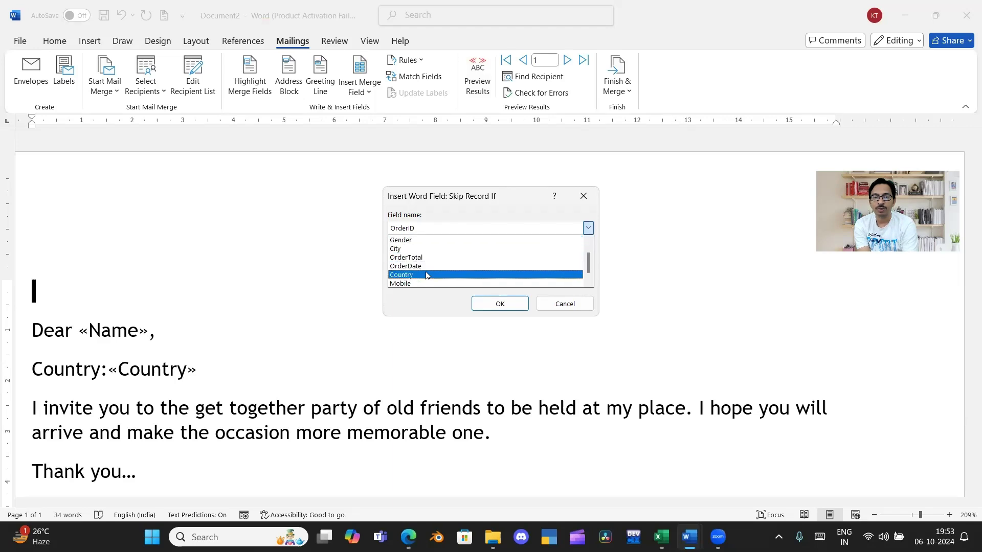
pyautogui.click(427, 276)
pyautogui.click(439, 281)
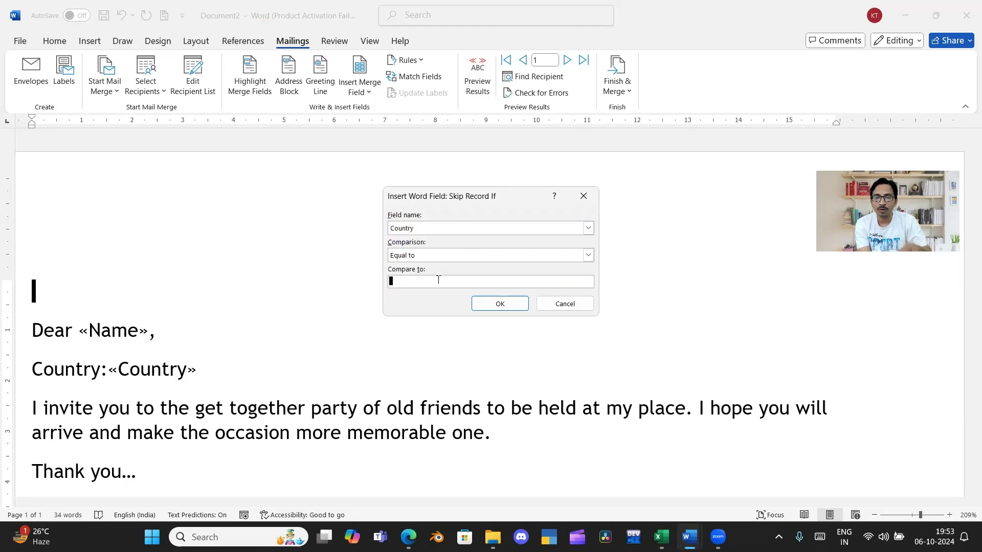
pyautogui.write('USA')
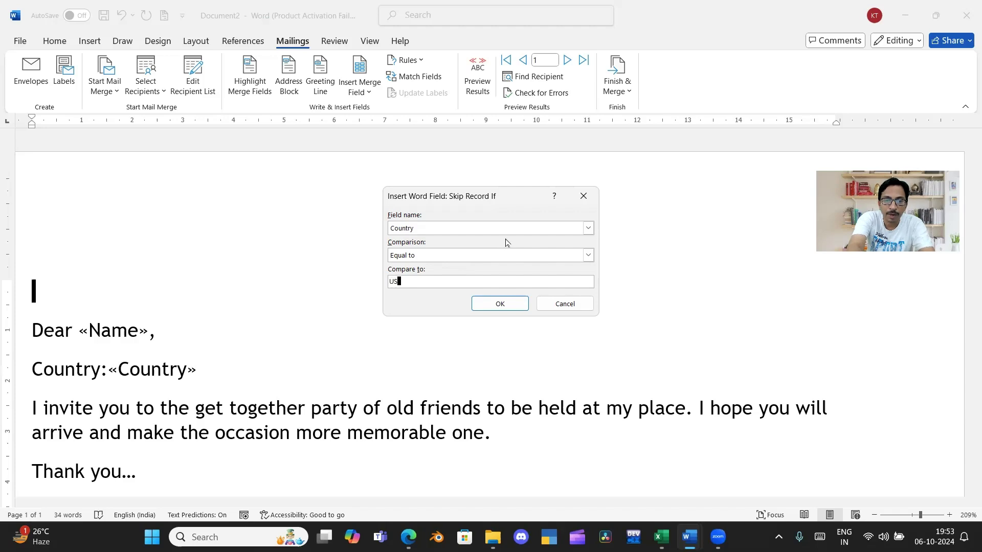
pyautogui.click(500, 305)
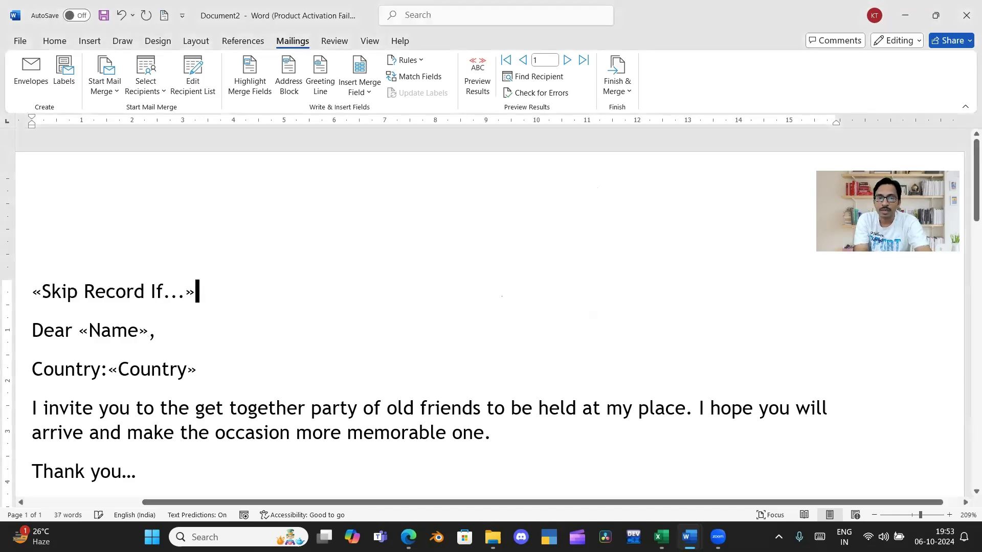
# - Merge all records into a new document of individual letters
pyautogui.click(613, 88)
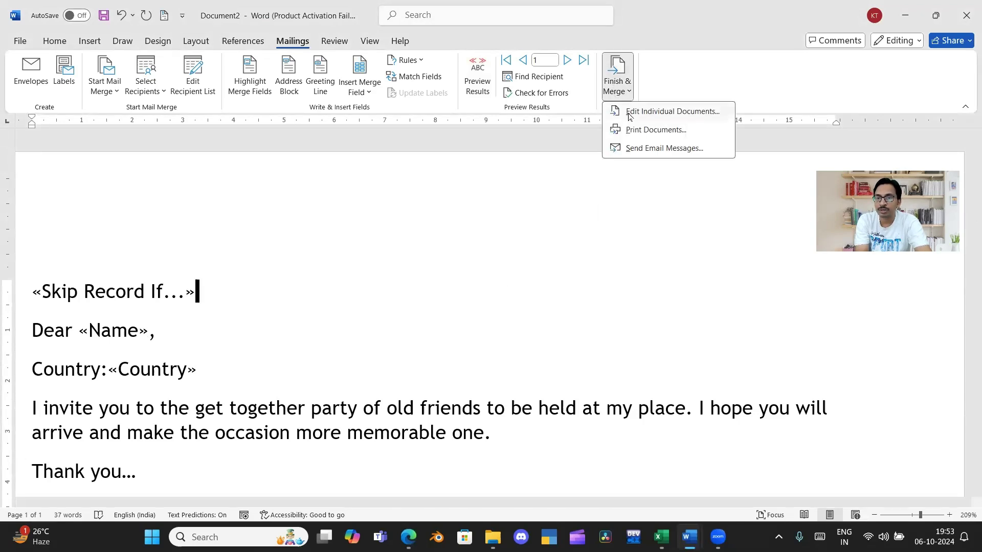
pyautogui.click(635, 112)
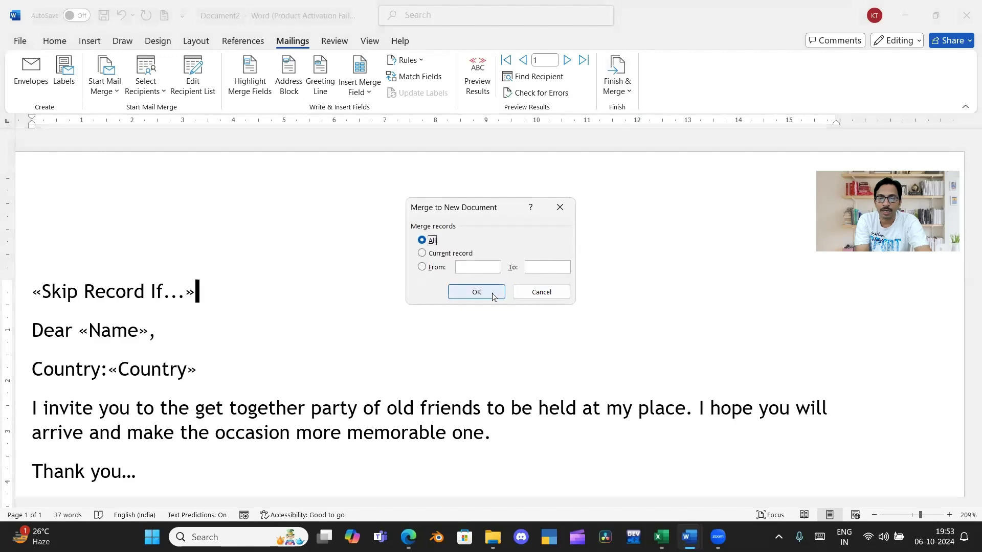
pyautogui.click(493, 290)
# - Examine the merged letters to check which countries' recipients are included, then return to the first letter
pyautogui.scroll(-10, 205, 336)
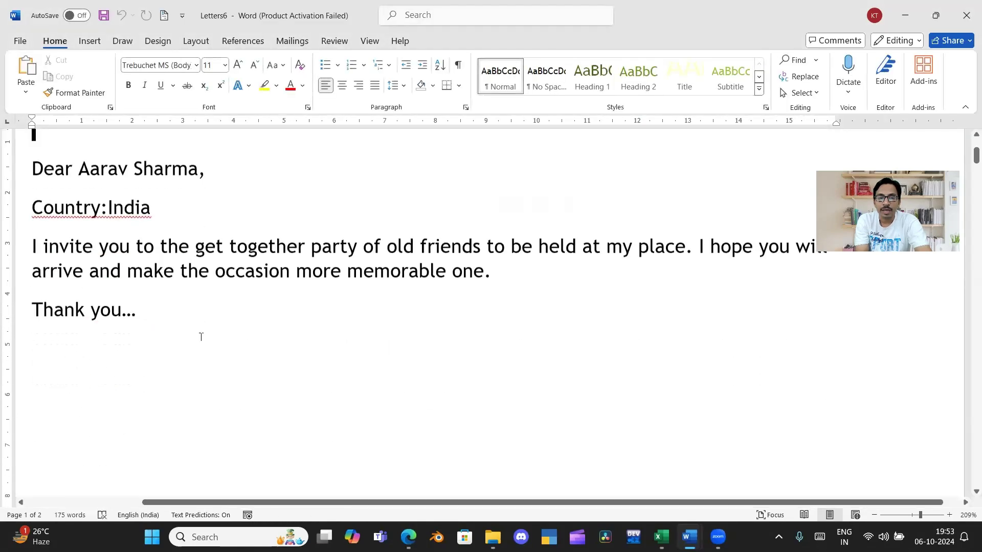
pyautogui.scroll(-10, 209, 336)
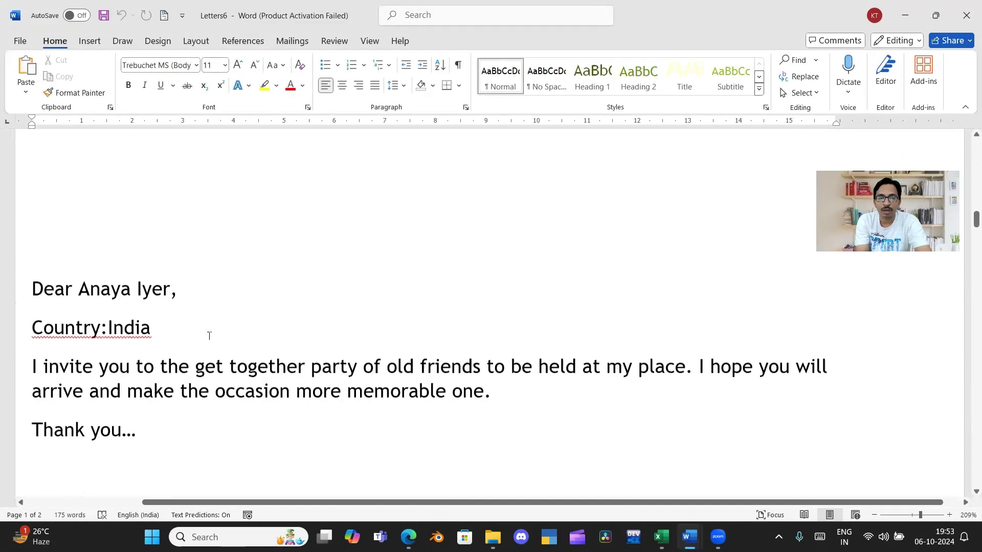
pyautogui.scroll(-10, 209, 336)
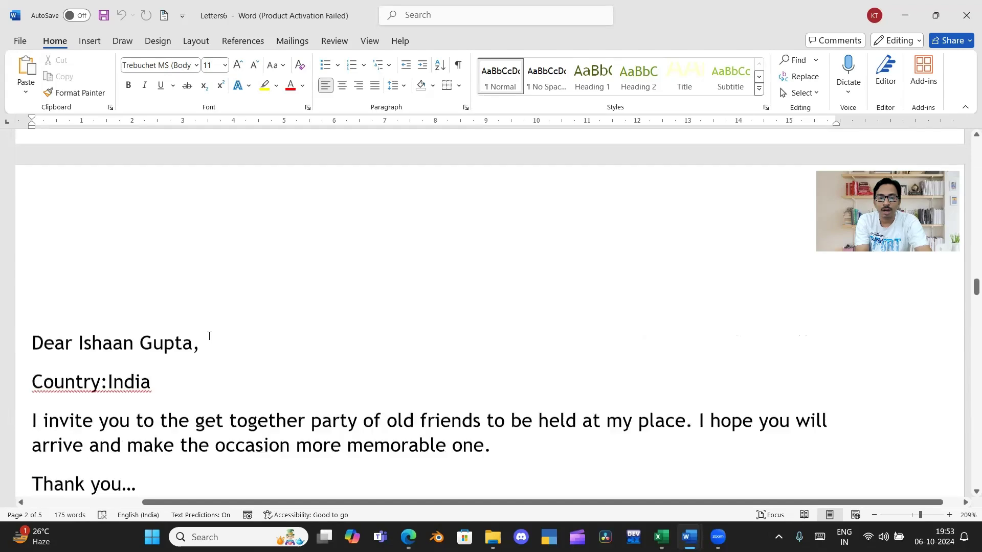
pyautogui.scroll(-10, 209, 335)
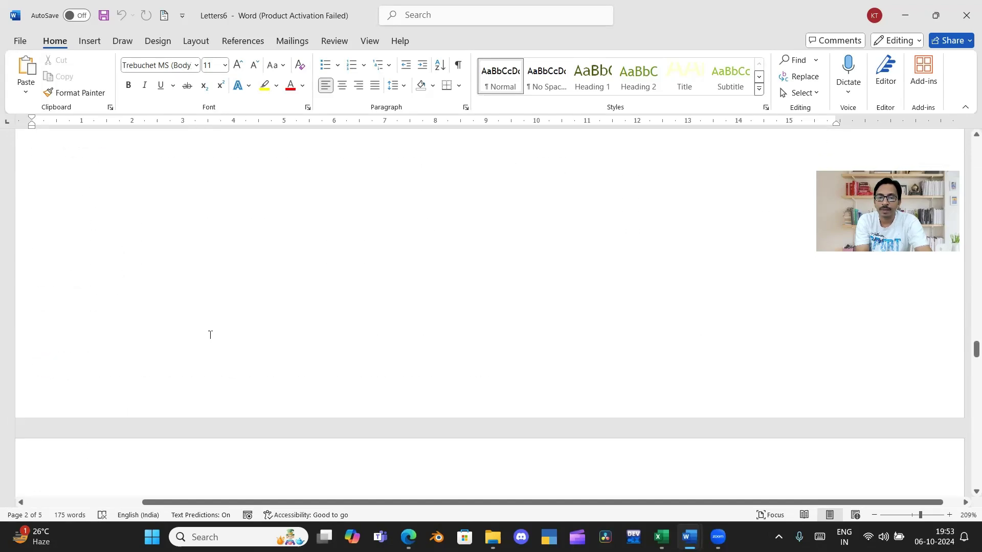
pyautogui.scroll(-10, 210, 335)
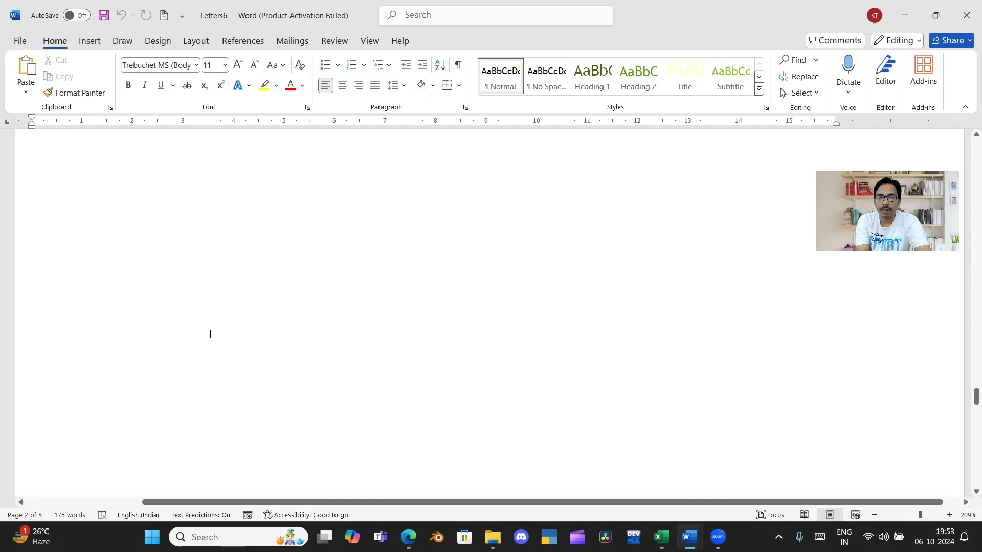
pyautogui.scroll(-10, 210, 334)
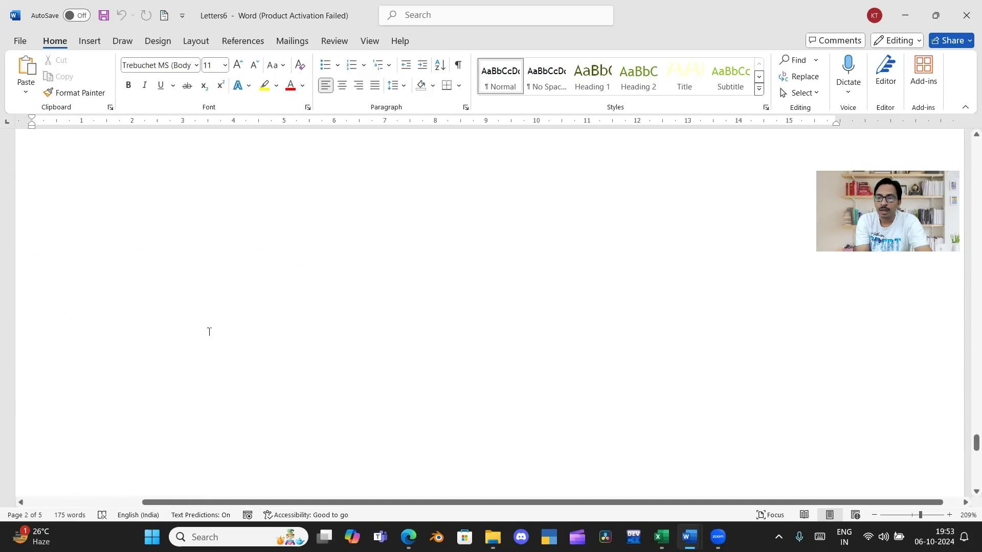
pyautogui.scroll(5, 209, 332)
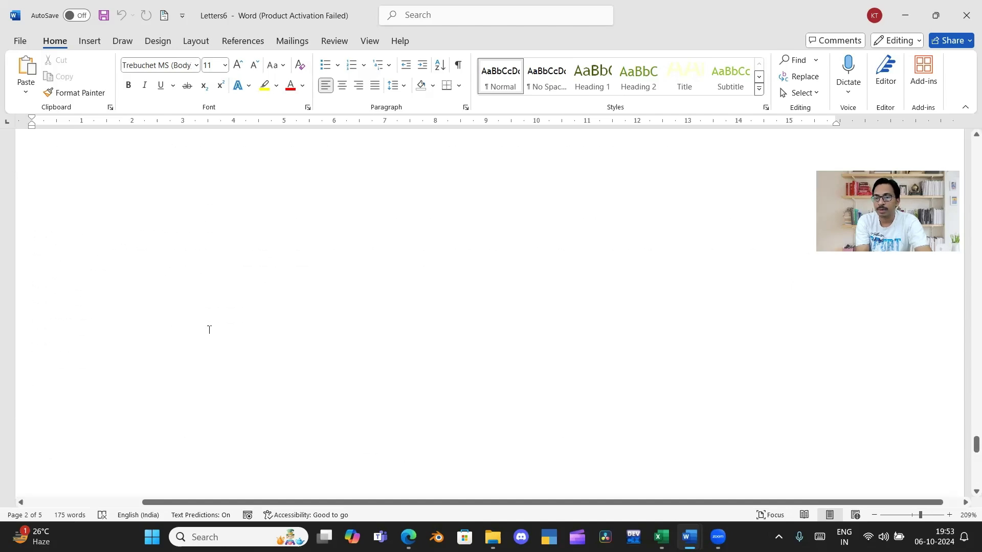
pyautogui.scroll(5, 210, 329)
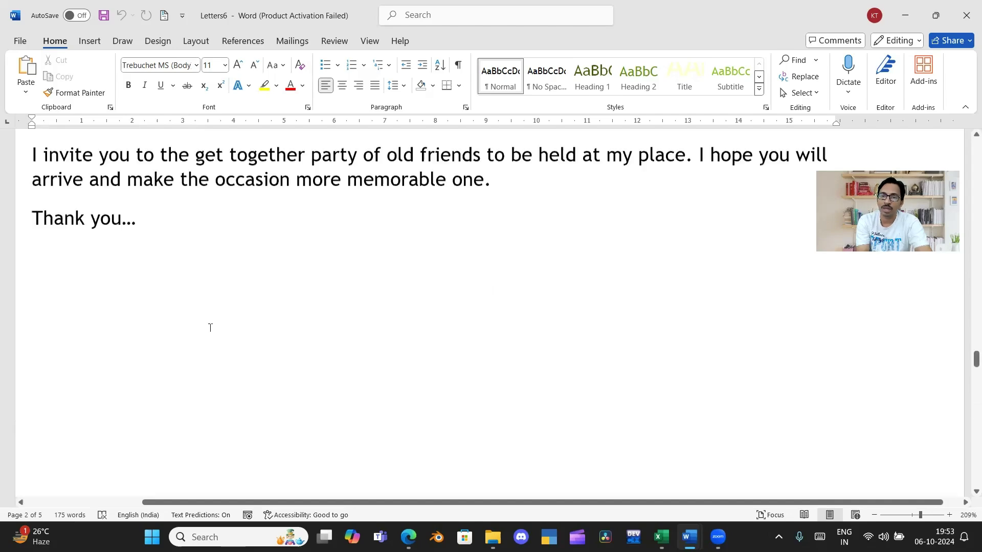
pyautogui.scroll(6, 210, 328)
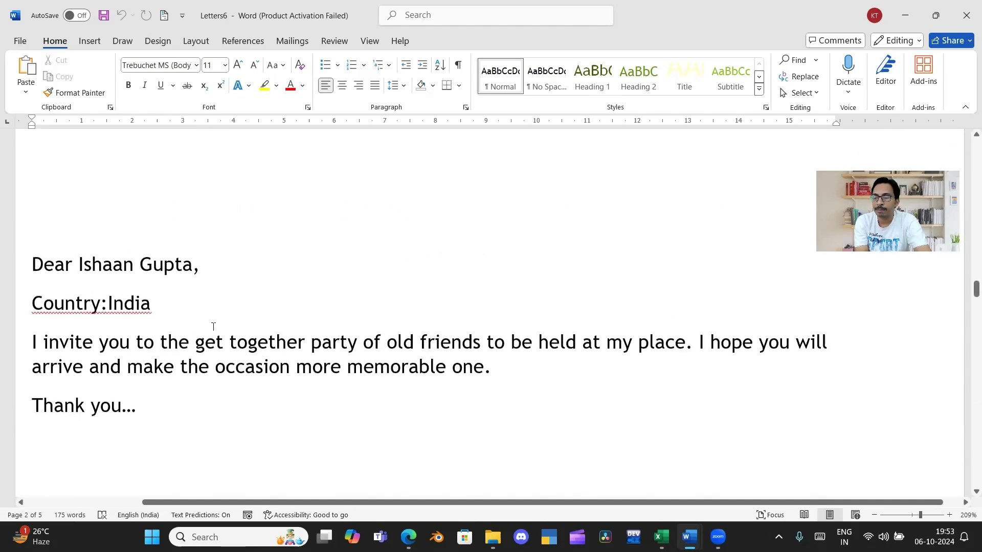
pyautogui.scroll(6, 213, 326)
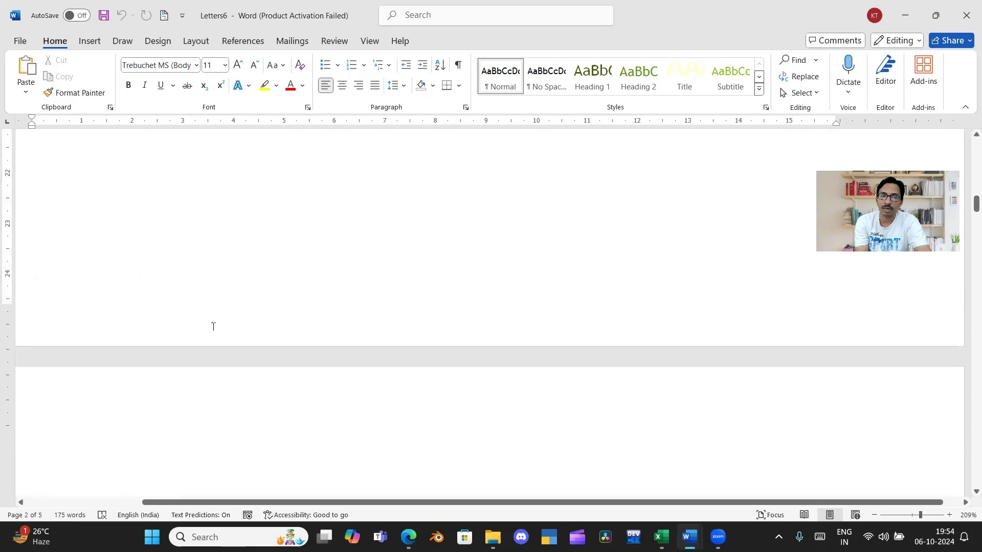
pyautogui.scroll(6, 213, 326)
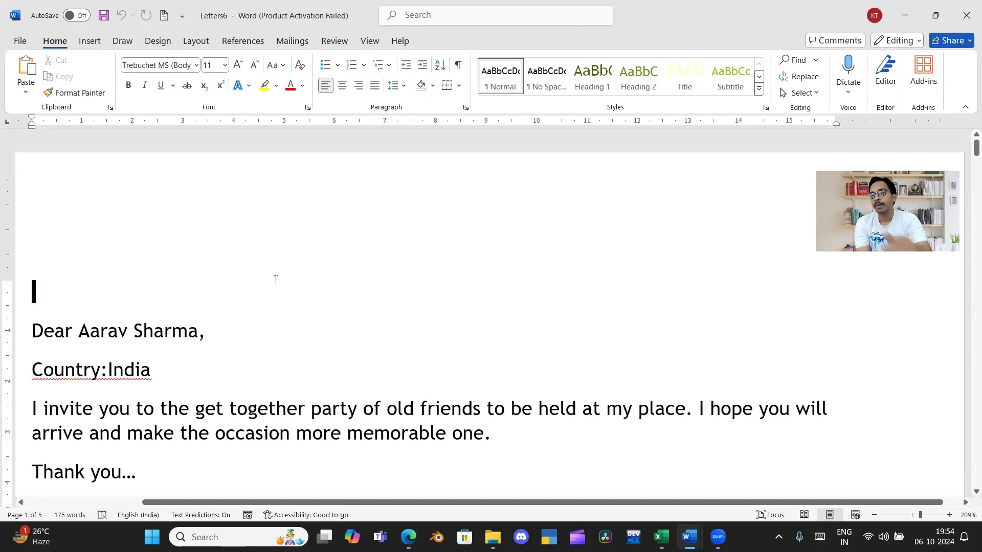
# - Close the merged letters document without saving it and return to the main letter
pyautogui.click(296, 43)
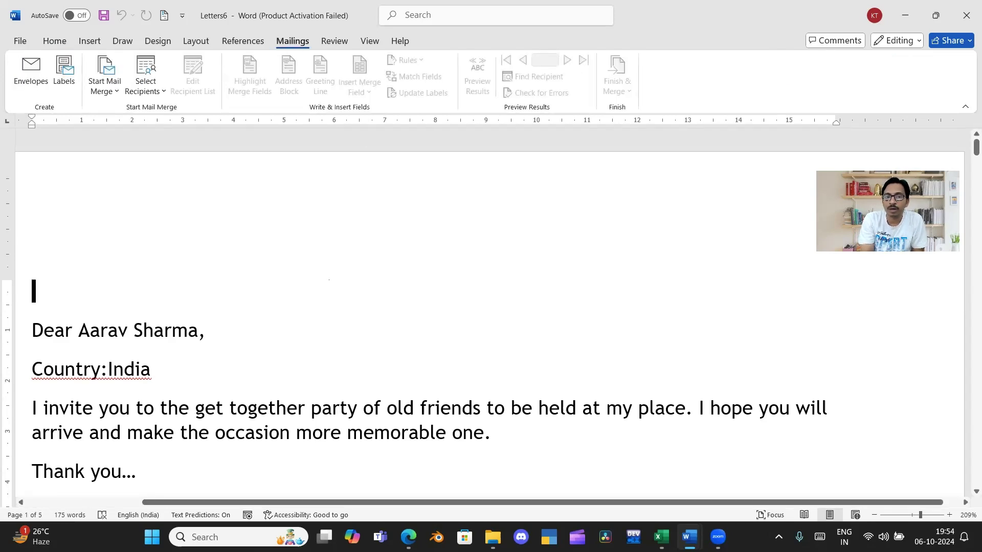
pyautogui.click(966, 15)
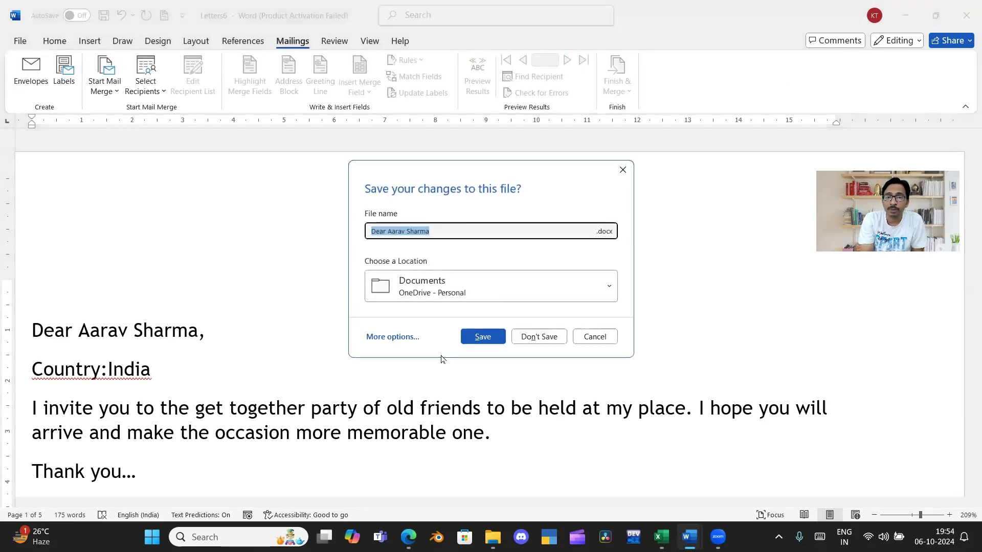
pyautogui.click(541, 340)
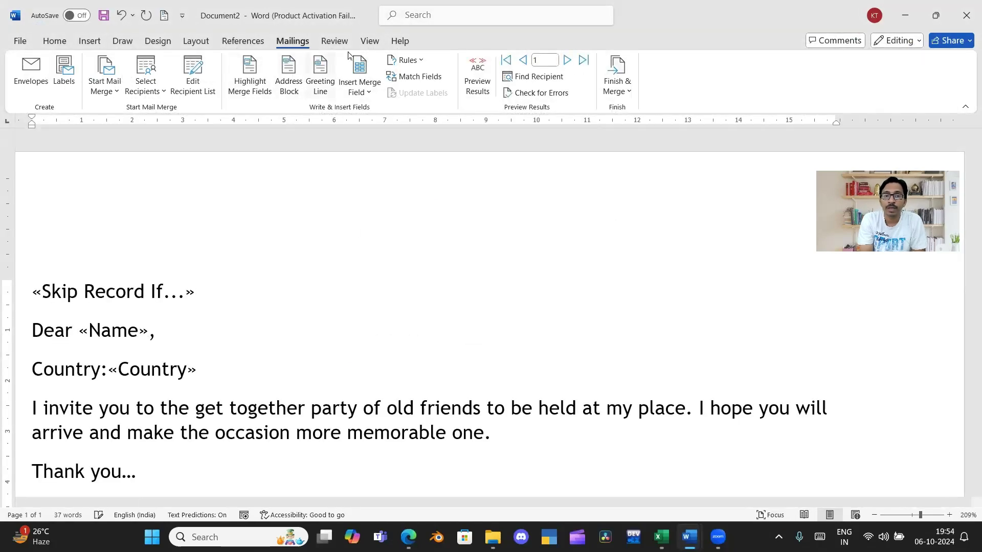
# - Look over the available merge rules and the options for finding recipients, checking errors and finishing the merge
pyautogui.click(407, 60)
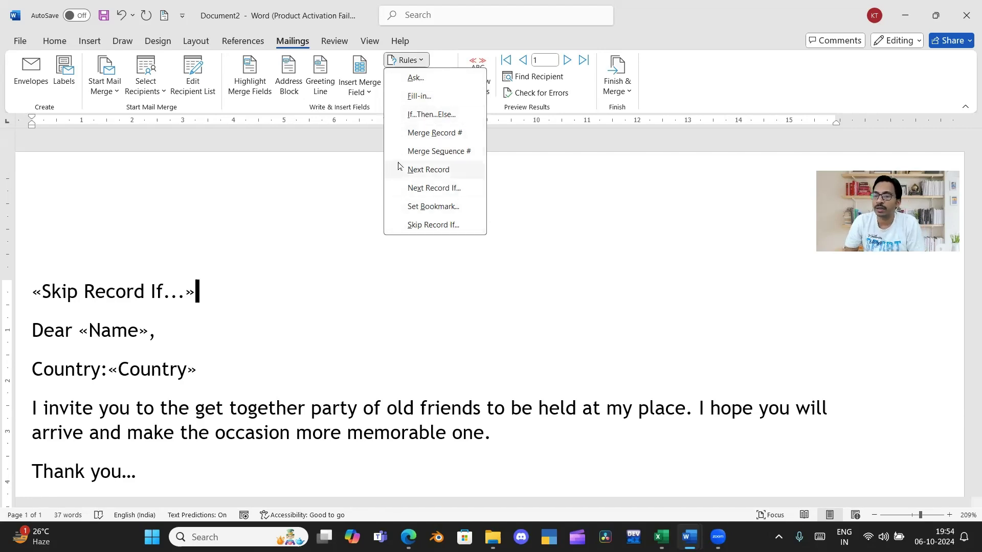
pyautogui.click(356, 193)
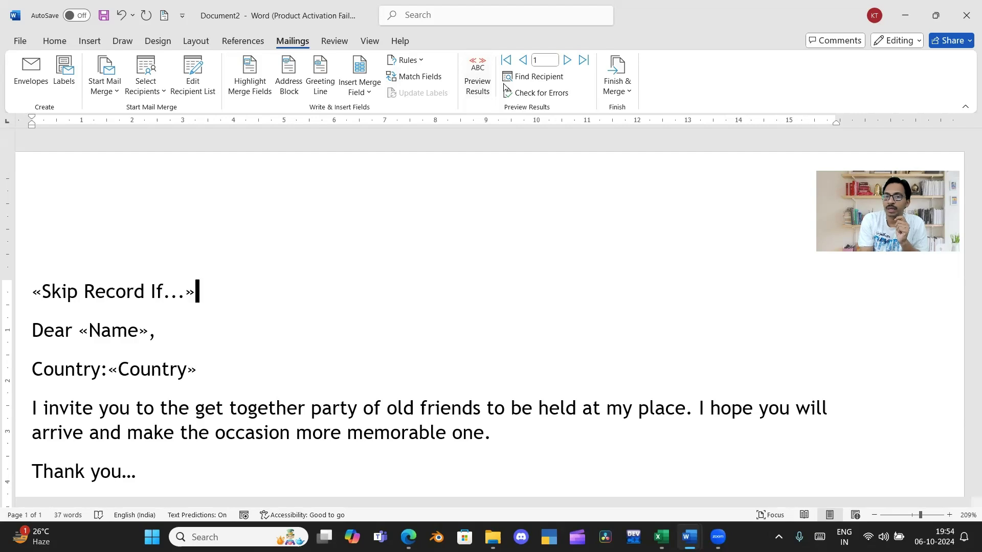
pyautogui.click(543, 80)
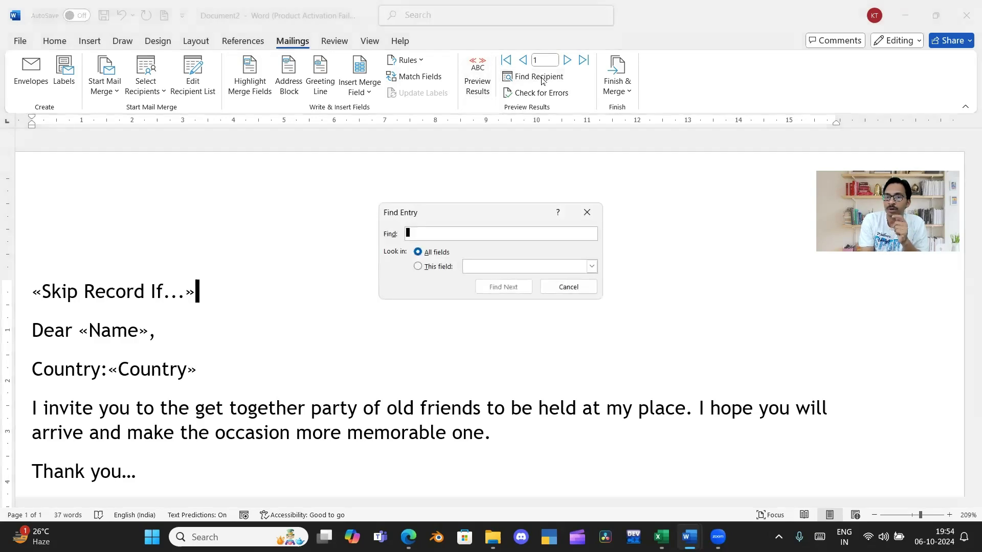
pyautogui.click(583, 212)
pyautogui.click(535, 94)
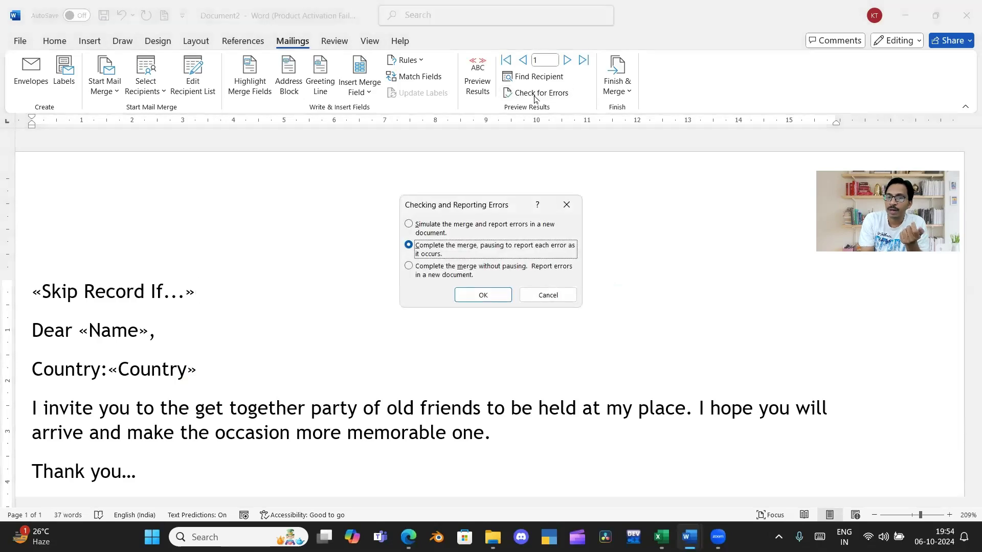
pyautogui.click(566, 205)
pyautogui.click(619, 91)
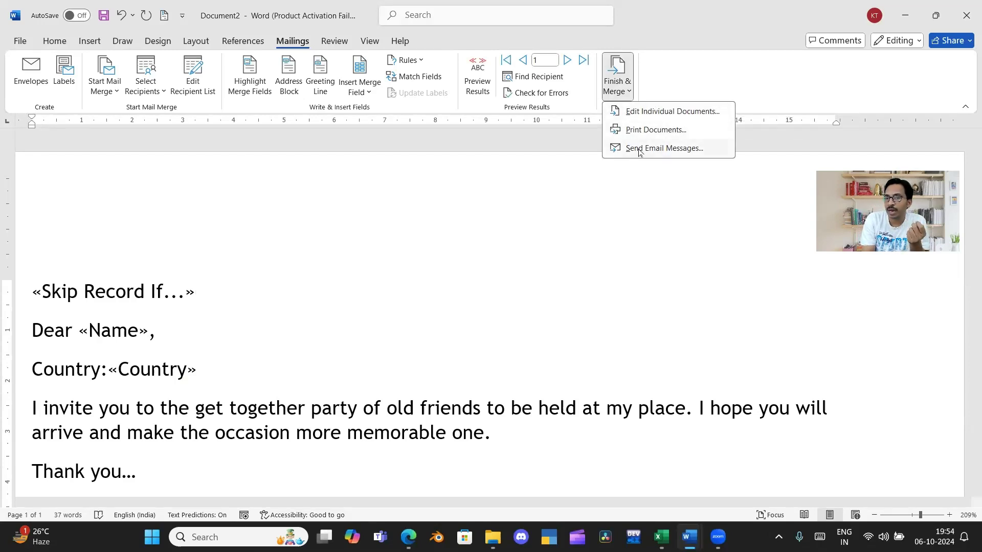
pyautogui.click(510, 183)
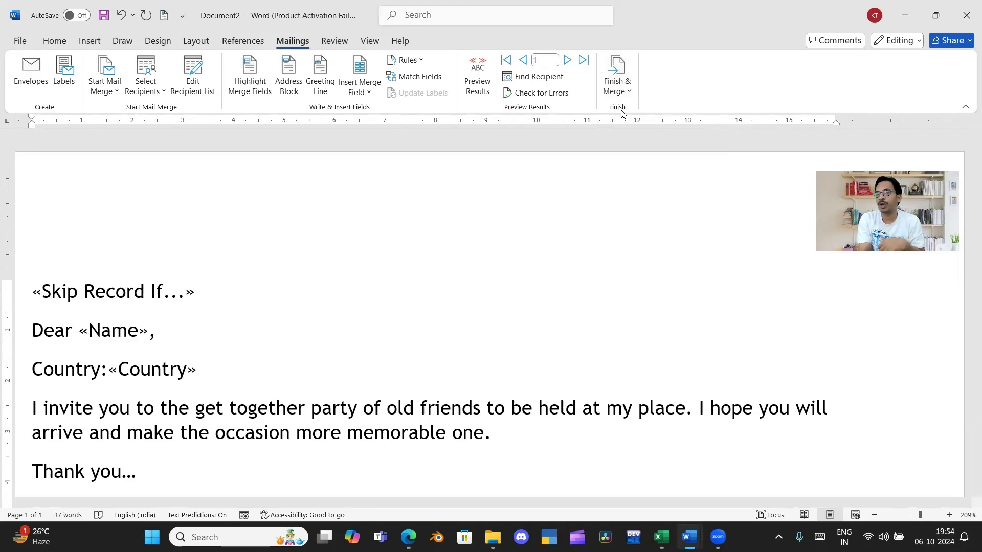